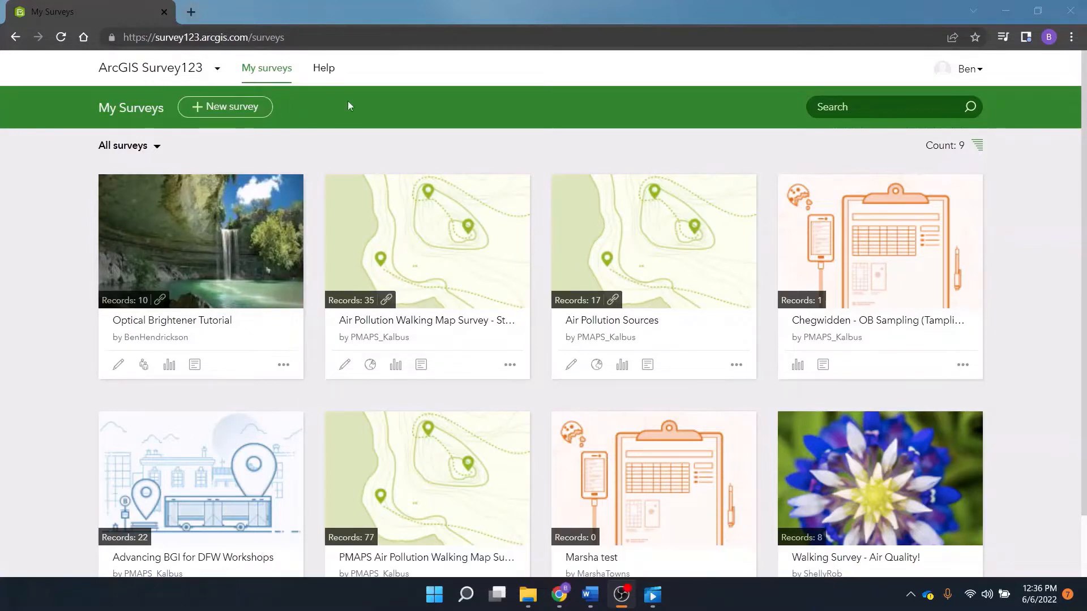
Switch from ArcGIS Survey123 to ArcGIS Online and sign in to the PMAPS for Texas organization.
click(217, 68)
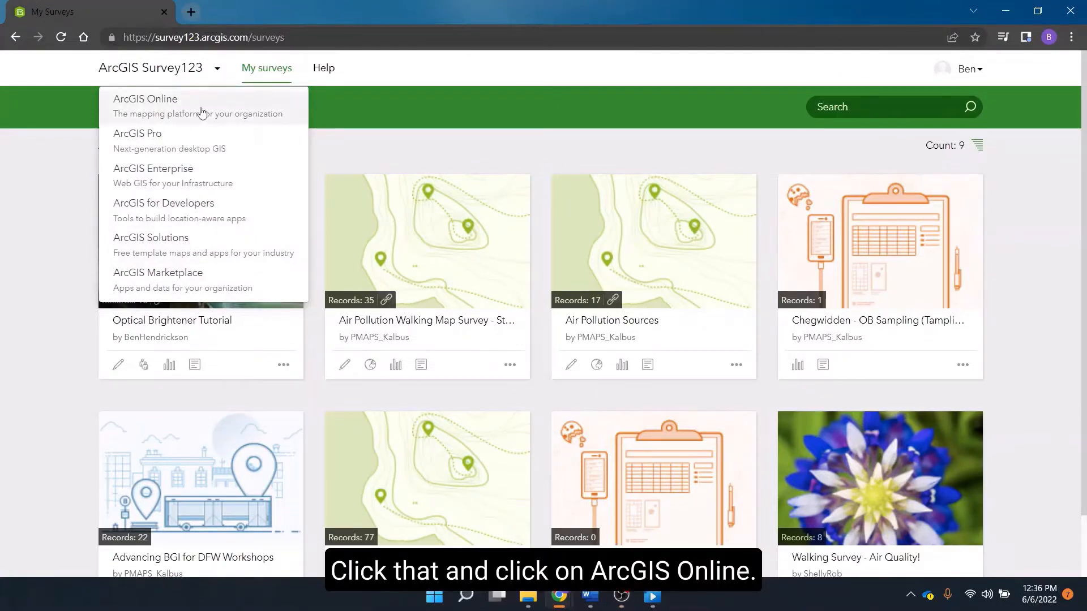
click(236, 116)
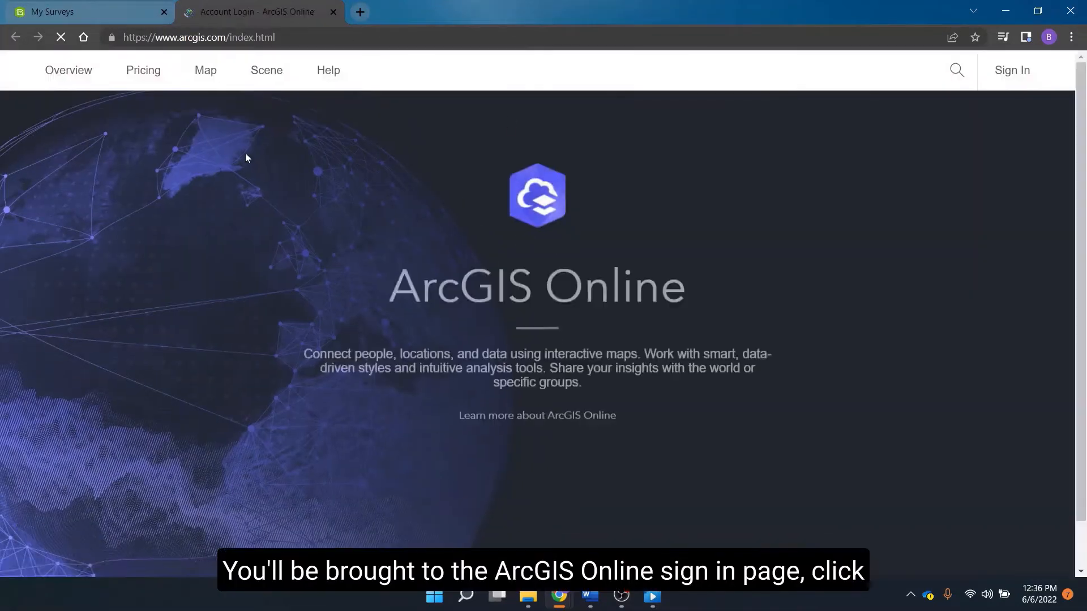
click(541, 465)
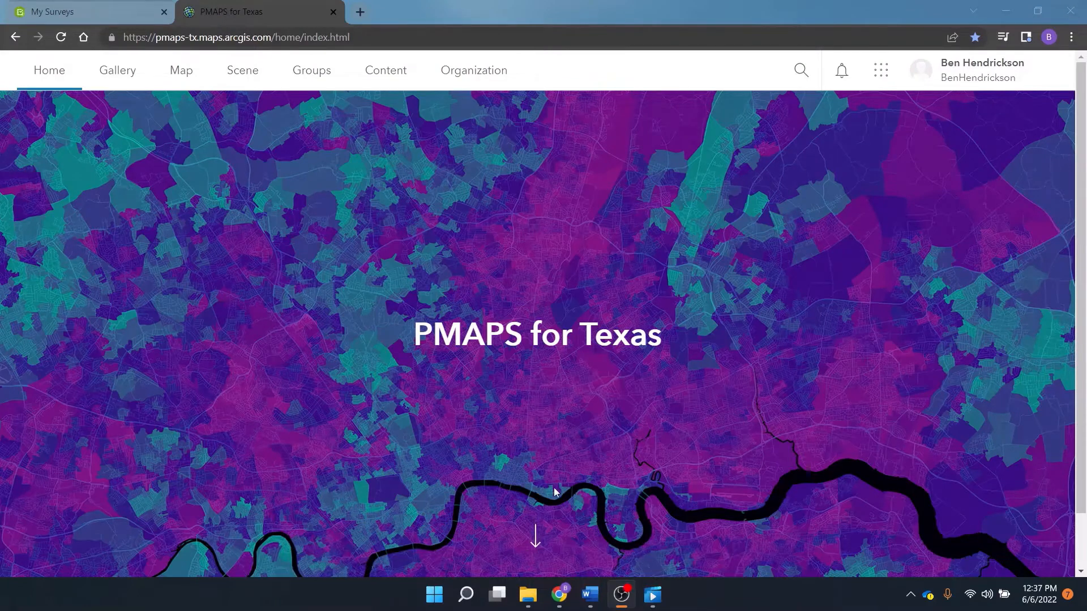
Look over the organization's home page and open its gallery of shared content.
scroll(549, 493, down, 2)
scroll(422, 392, up, 2)
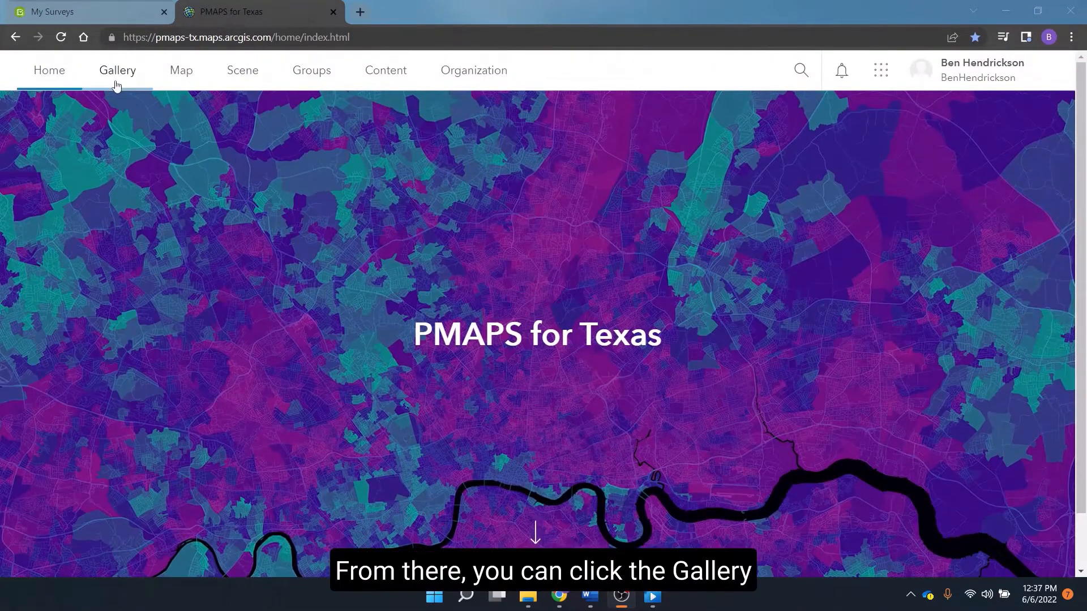
click(140, 83)
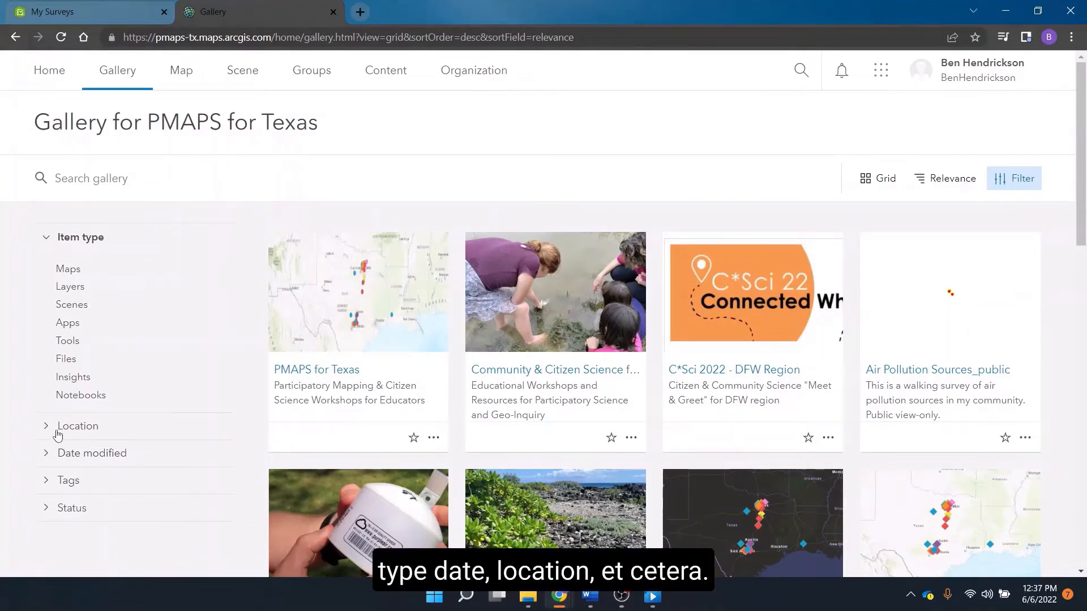
Open the organization's map page in the classic viewer and switch it to the new Map Viewer.
click(181, 73)
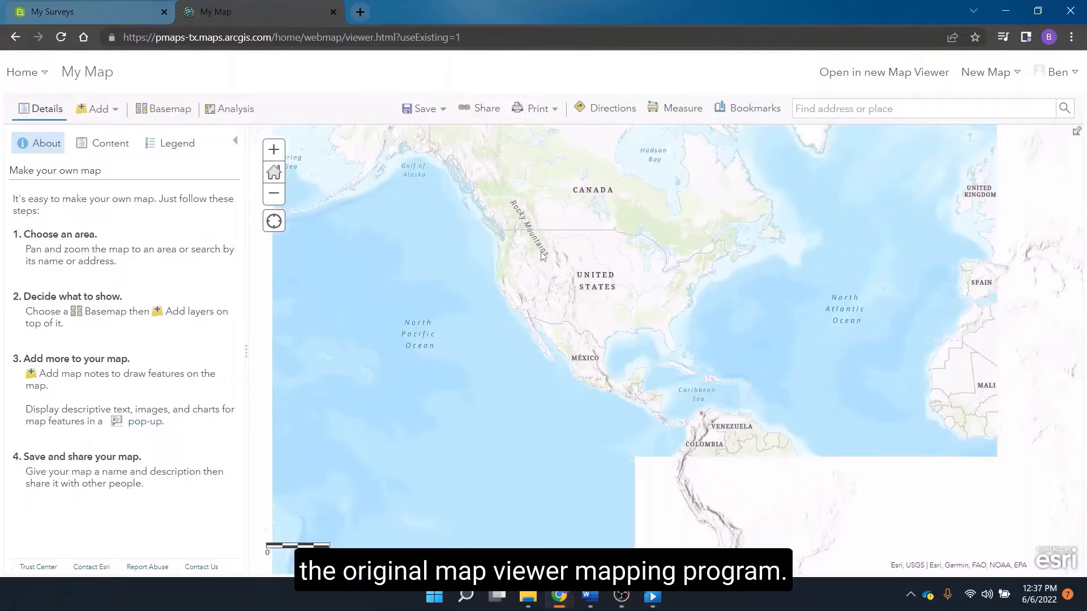
scroll(616, 354, up, 1)
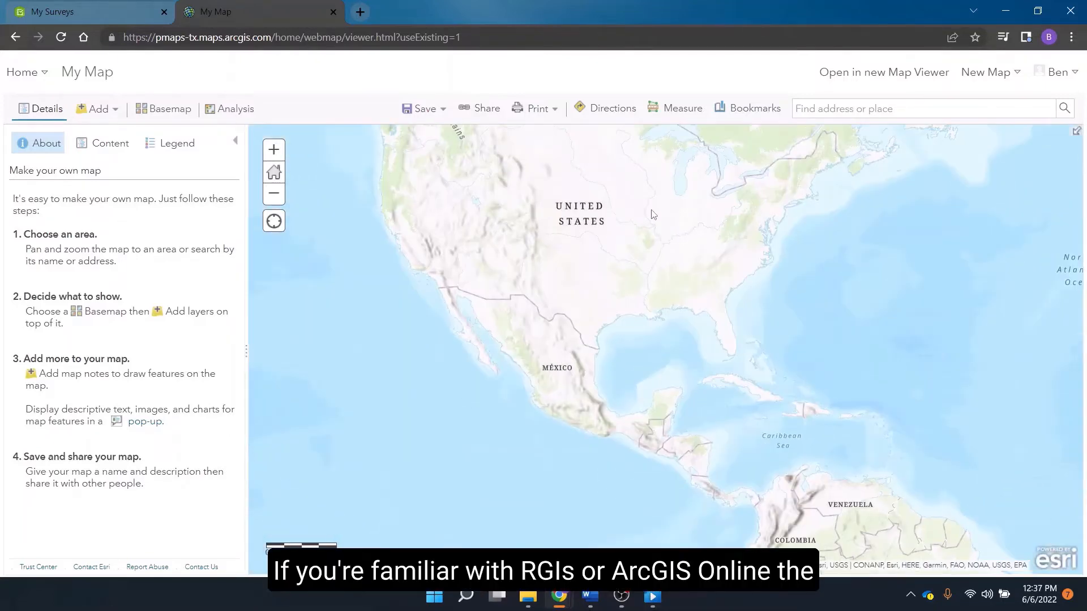
drag(655, 214, 632, 339)
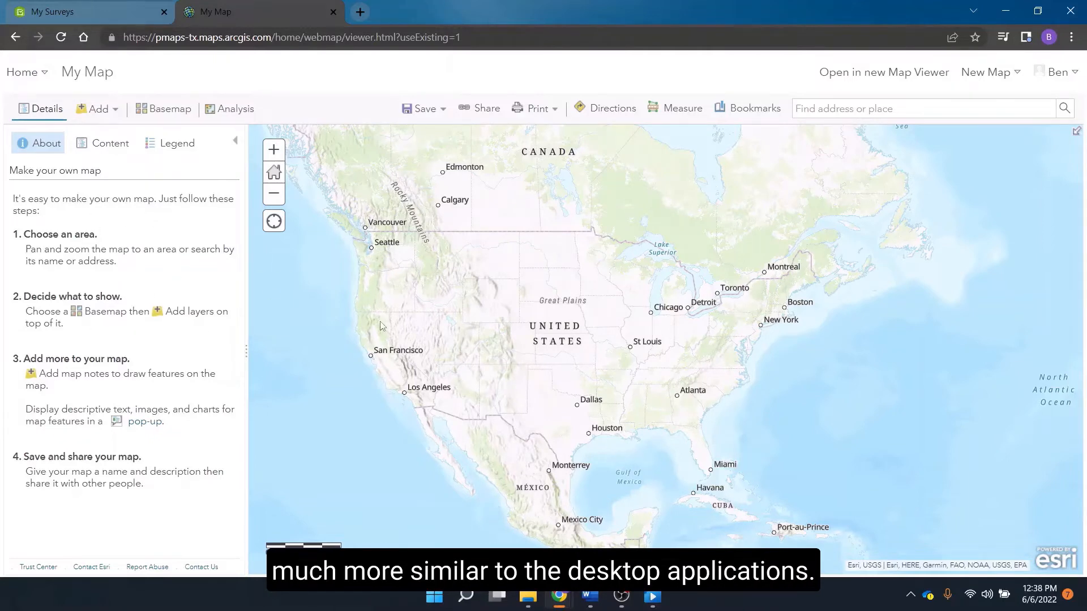
scroll(552, 409, up, 2)
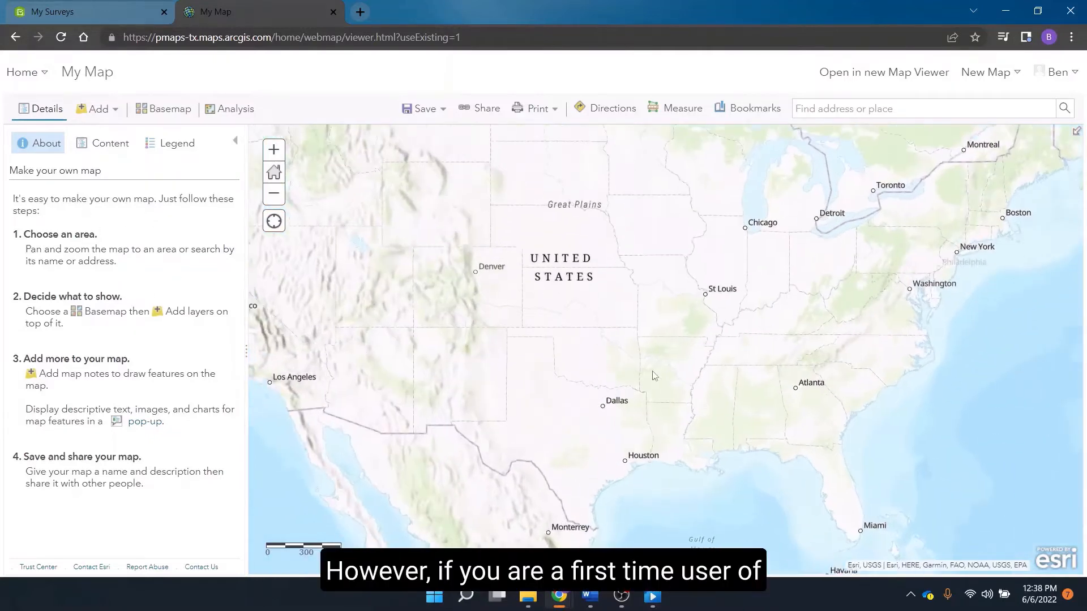
scroll(589, 372, up, 1)
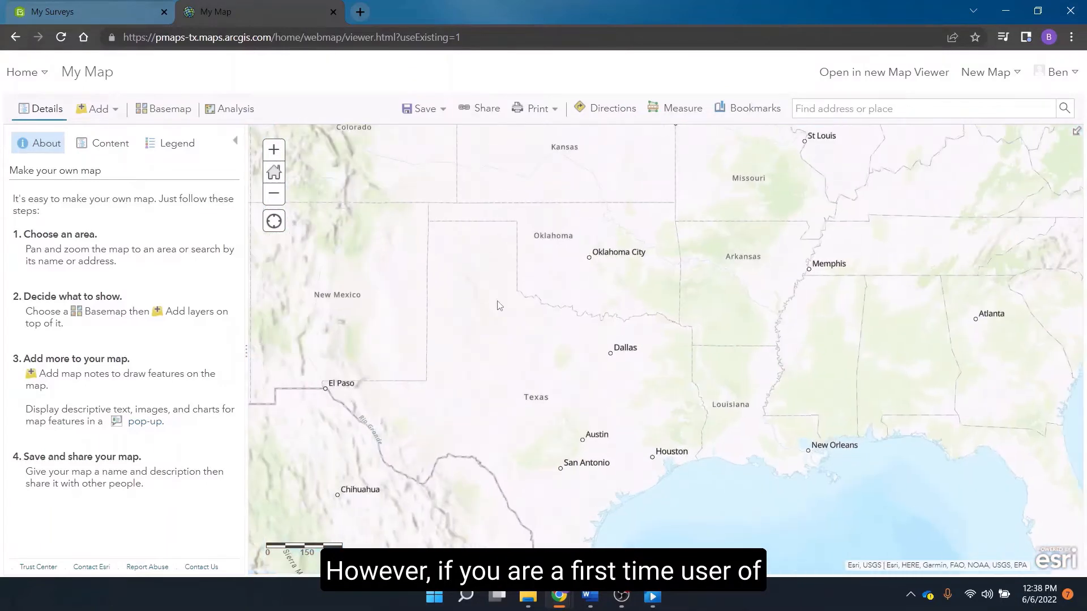
drag(542, 305, 579, 227)
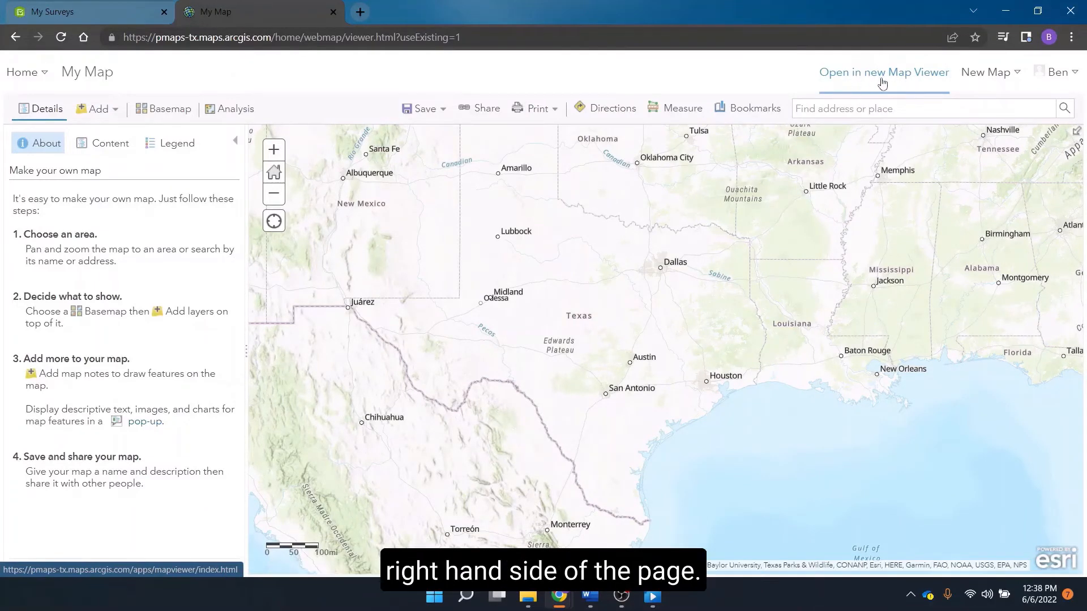
click(856, 77)
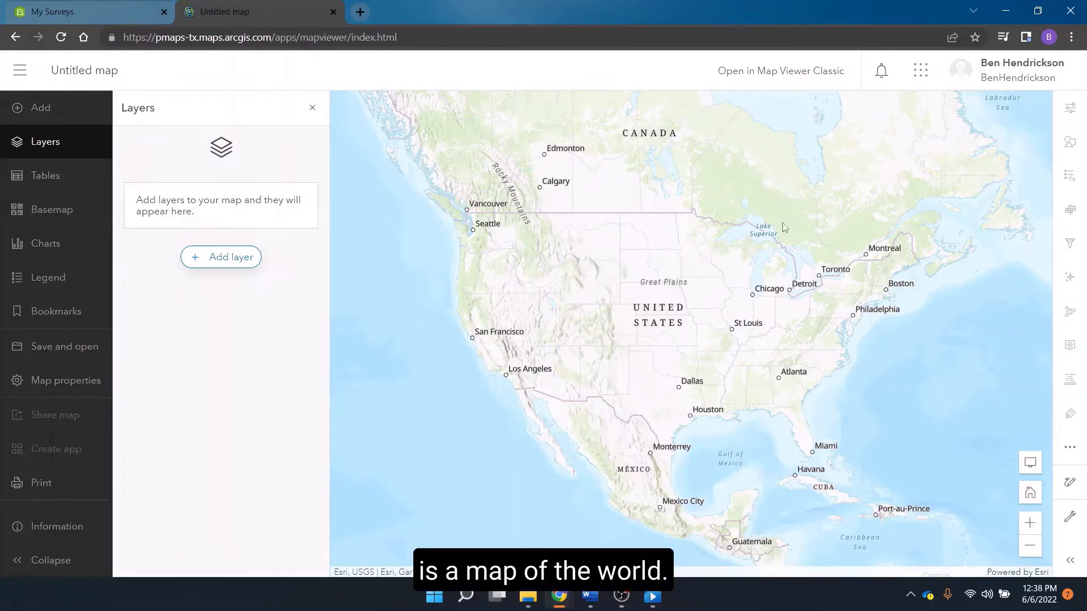
Zoom the map in from North America to the Lewisville area of Dallas-Fort Worth, Texas.
mouse_move(725, 240)
mouse_down()
mouse_move(616, 284)
mouse_move(424, 447)
mouse_move(800, 415)
mouse_move(708, 245)
mouse_up()
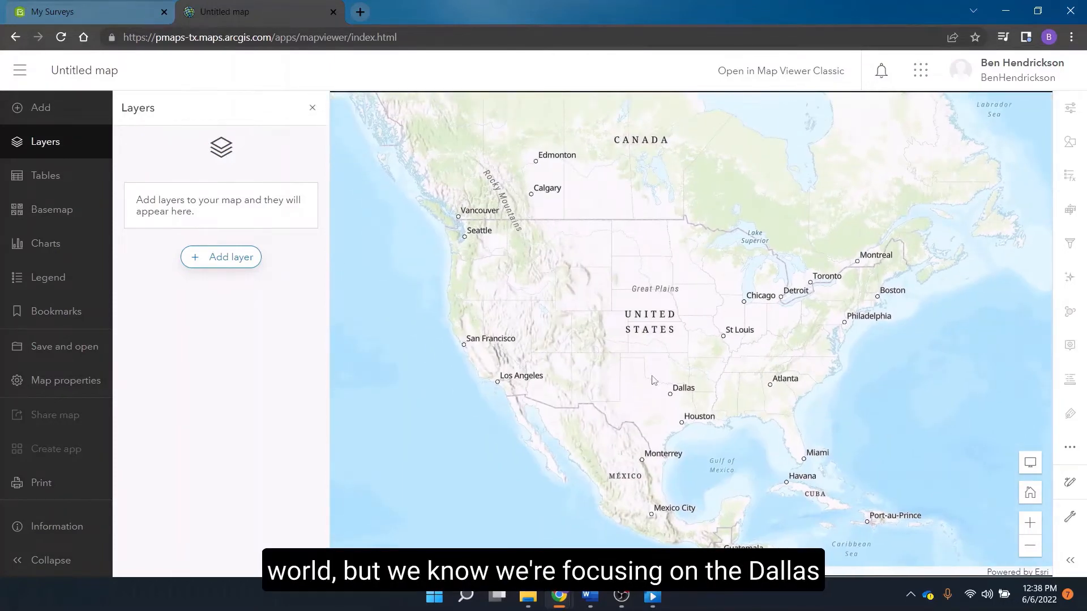
scroll(651, 405, up, 1)
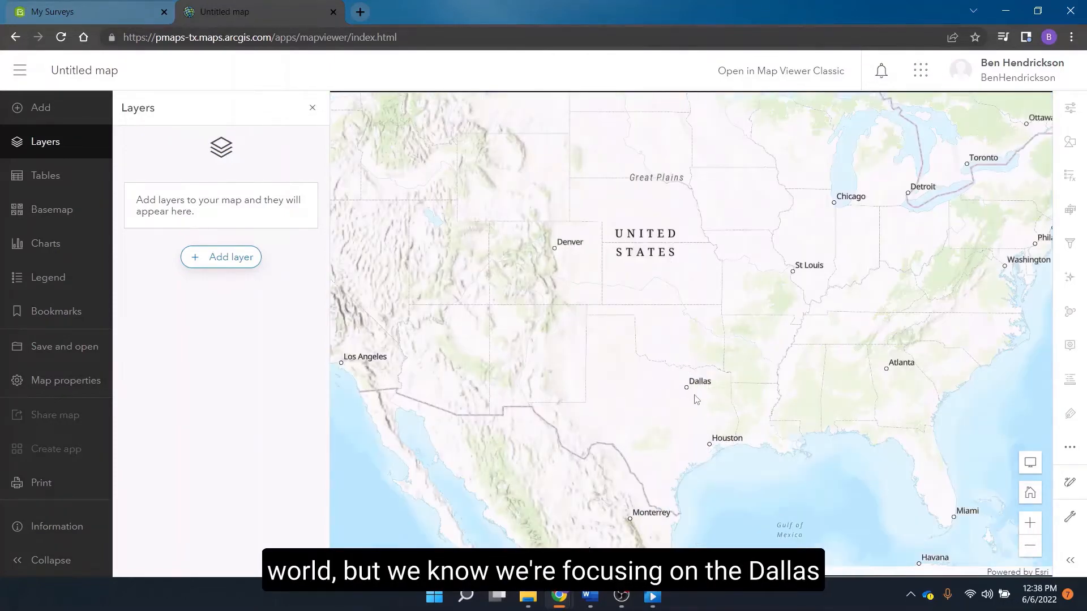
scroll(695, 400, up, 1)
scroll(670, 391, up, 1)
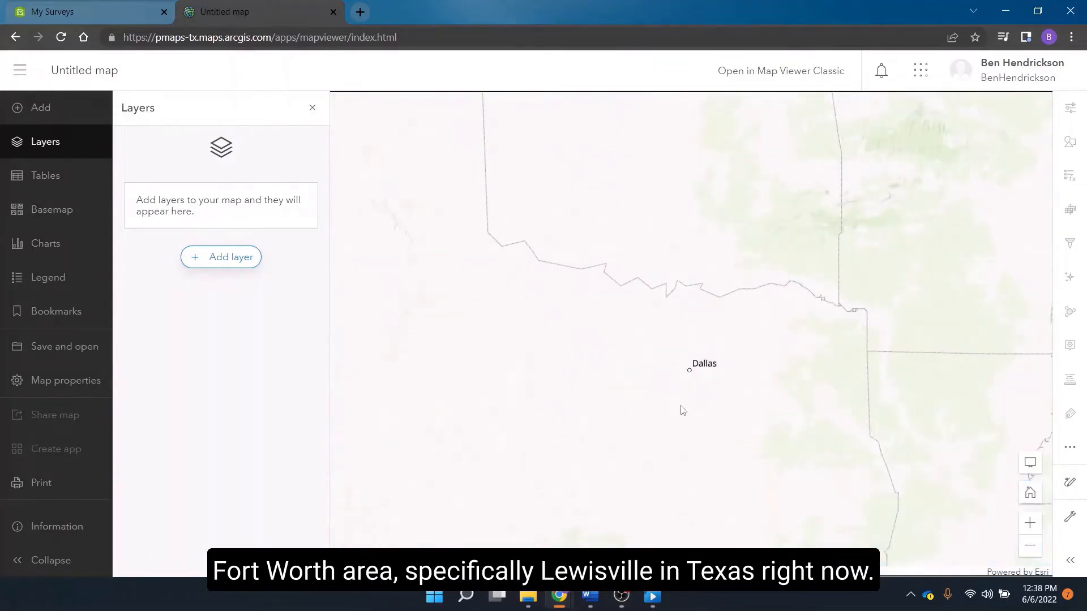
scroll(663, 396, up, 1)
scroll(705, 345, up, 1)
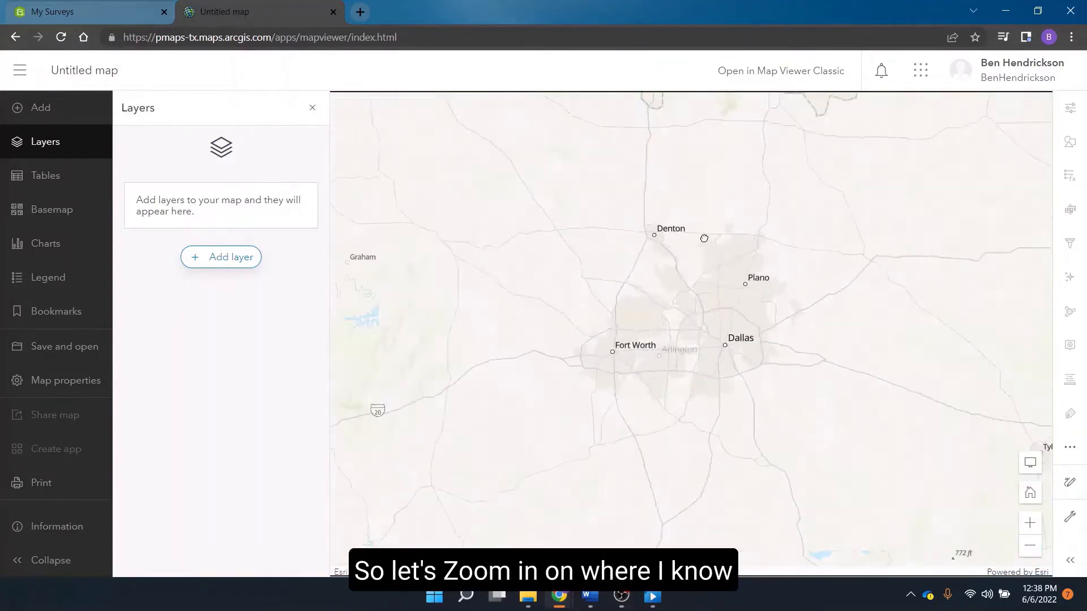
scroll(704, 236, up, 1)
drag(709, 249, 728, 396)
drag(686, 355, 710, 378)
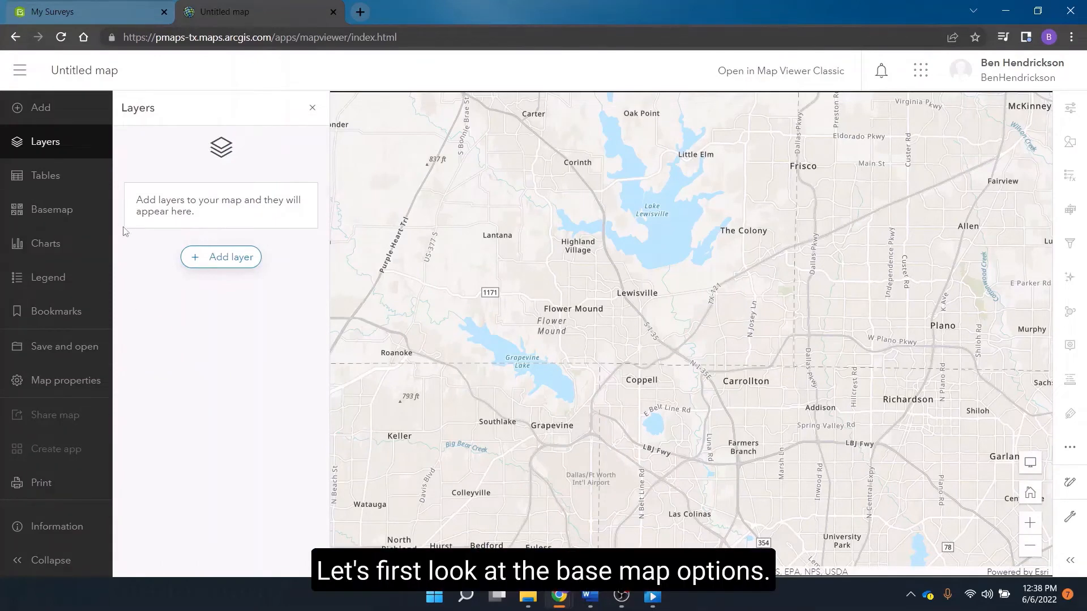
Open the basemap options and frame the map more closely on the area around Lewisville and LLELA.
click(48, 215)
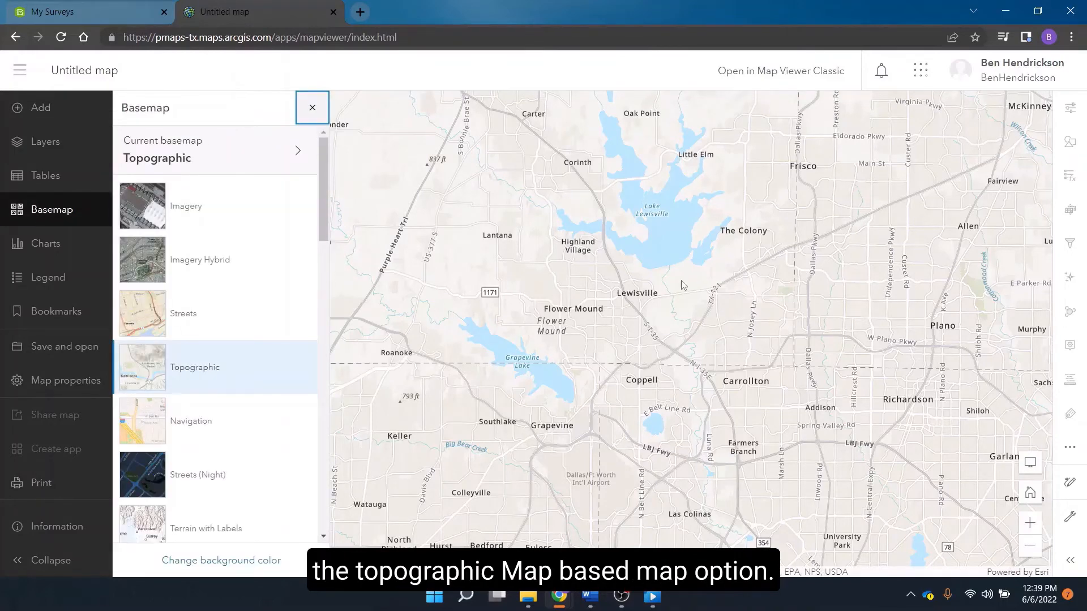
scroll(683, 285, up, 1)
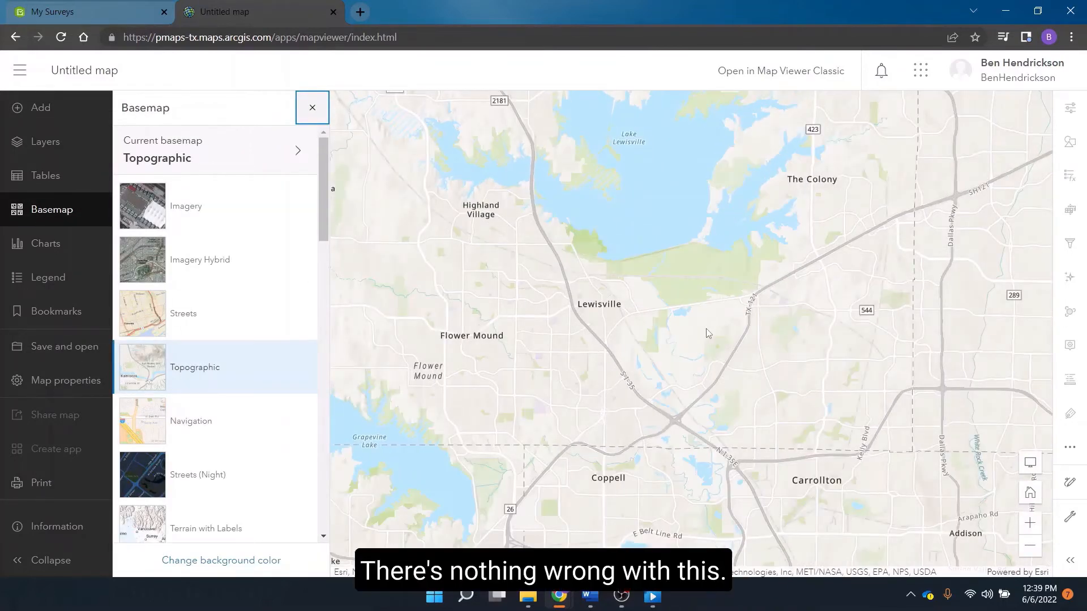
scroll(707, 334, up, 1)
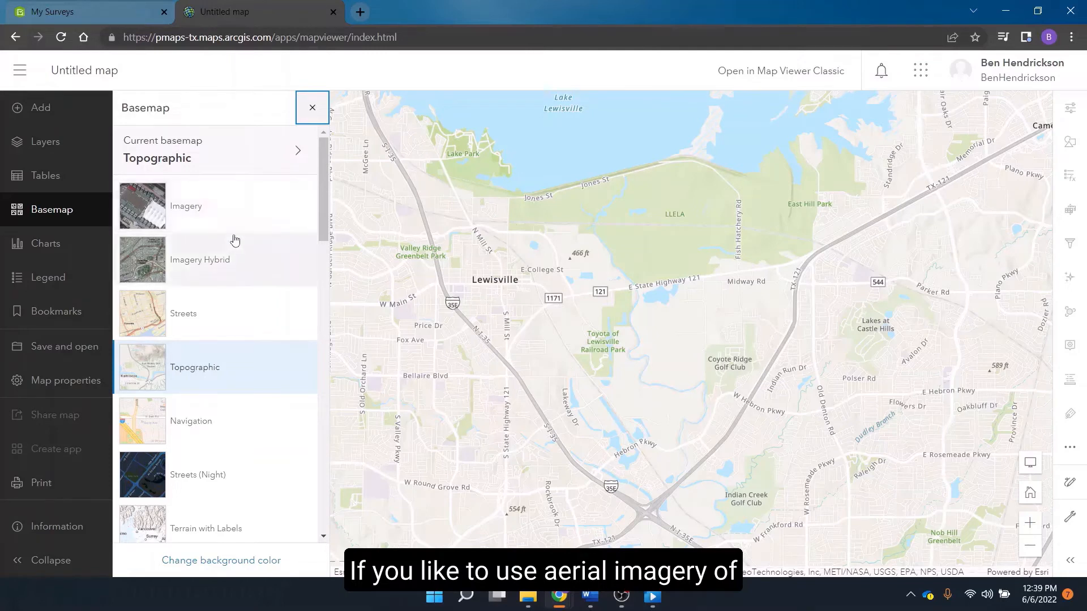
Try the Imagery and Imagery Hybrid basemaps on the map and look through the other basemap choices.
click(166, 225)
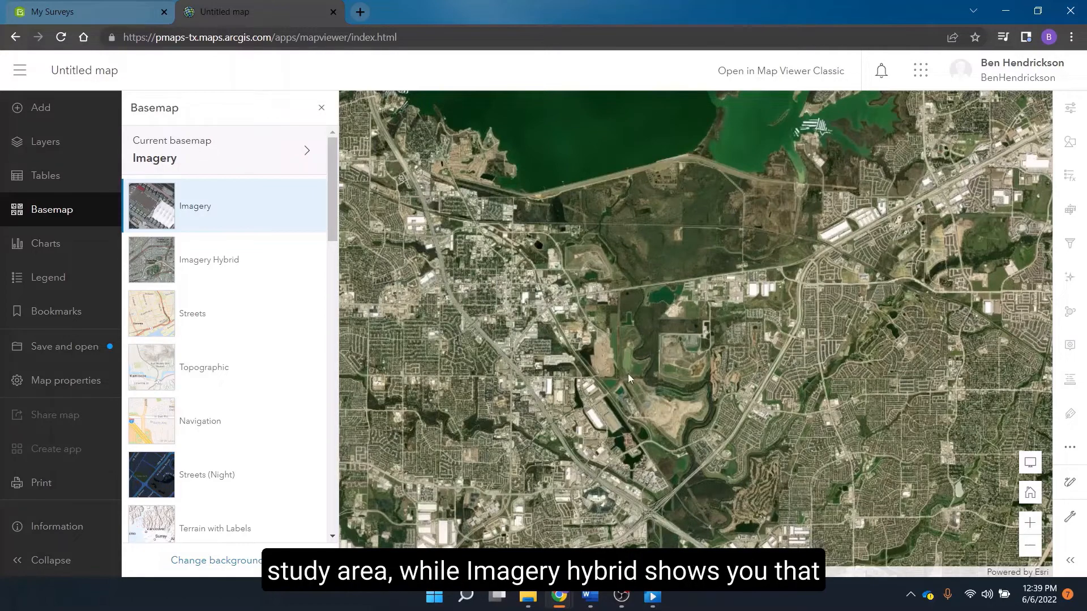
click(247, 272)
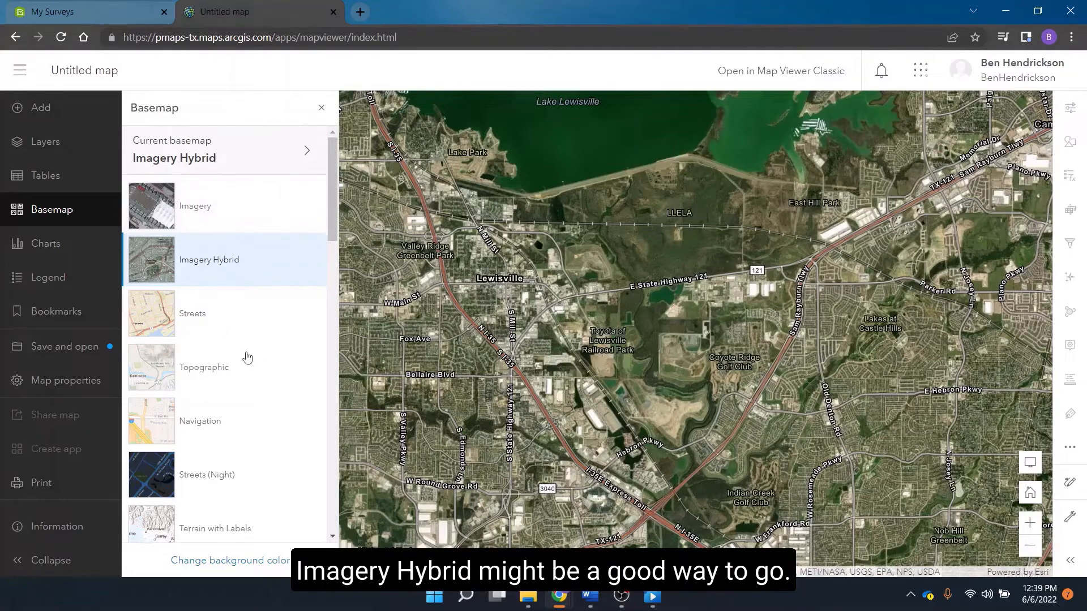
scroll(232, 285, down, 1)
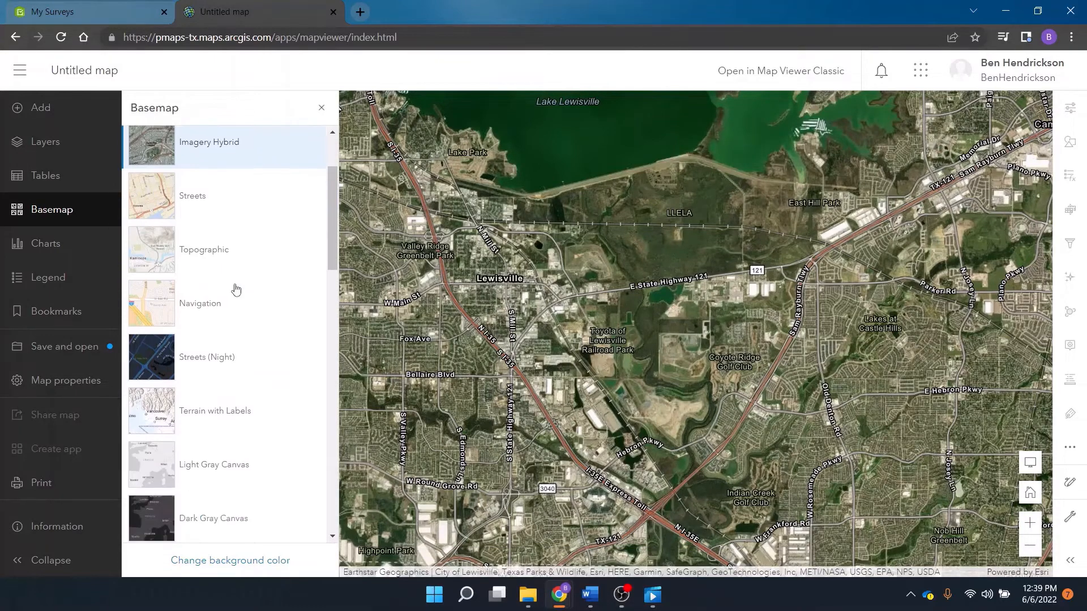
scroll(219, 237, down, 5)
scroll(249, 317, down, 2)
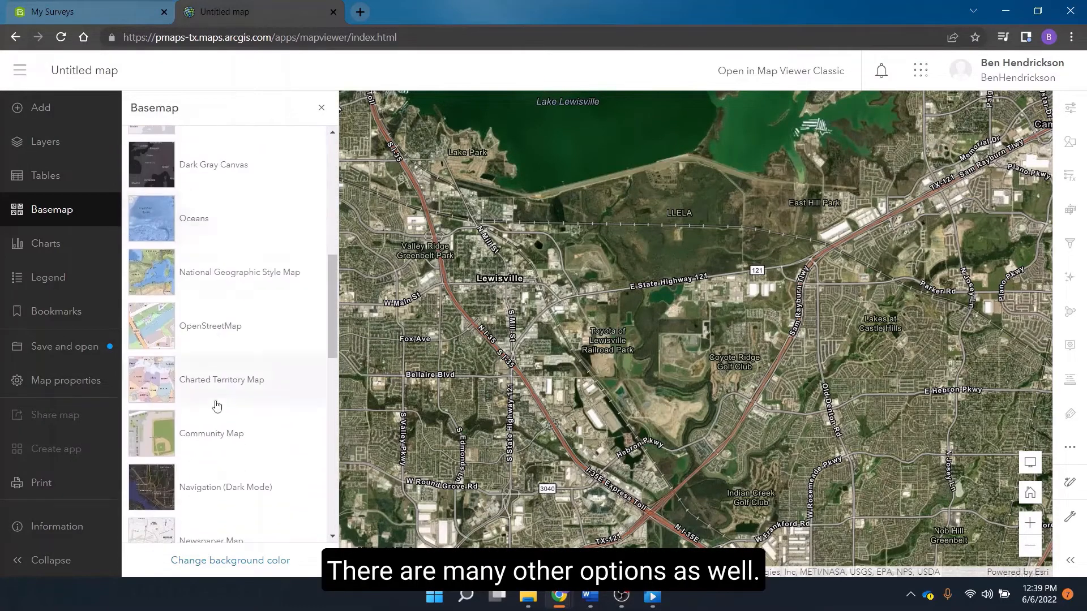
scroll(255, 397, up, 8)
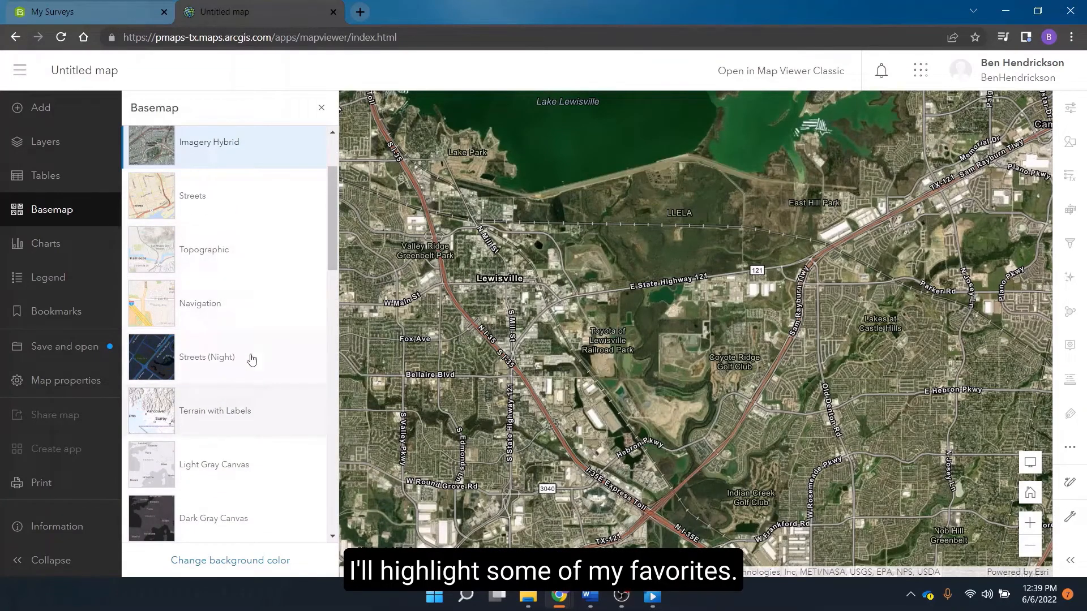
Try the National Geographic Style Map, OpenStreetMap and Community Map basemaps on the map.
scroll(246, 349, down, 4)
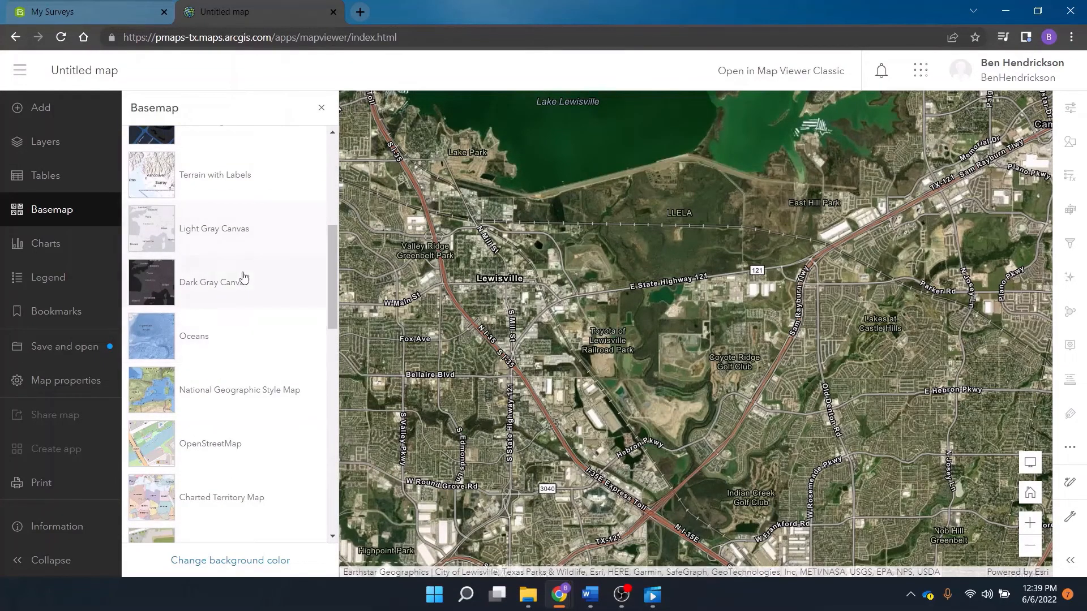
scroll(243, 281, down, 2)
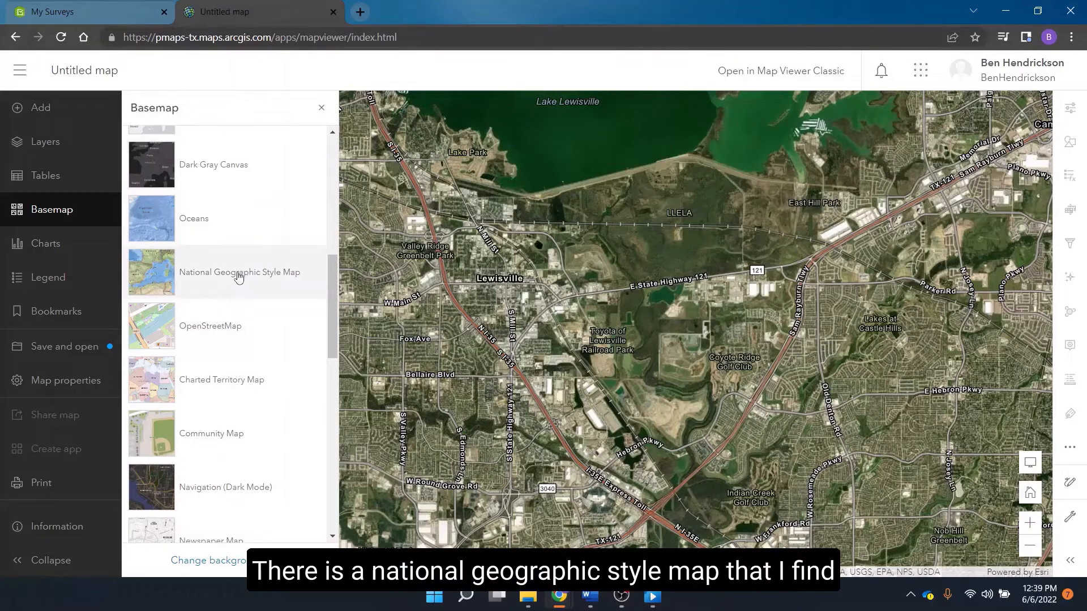
click(238, 274)
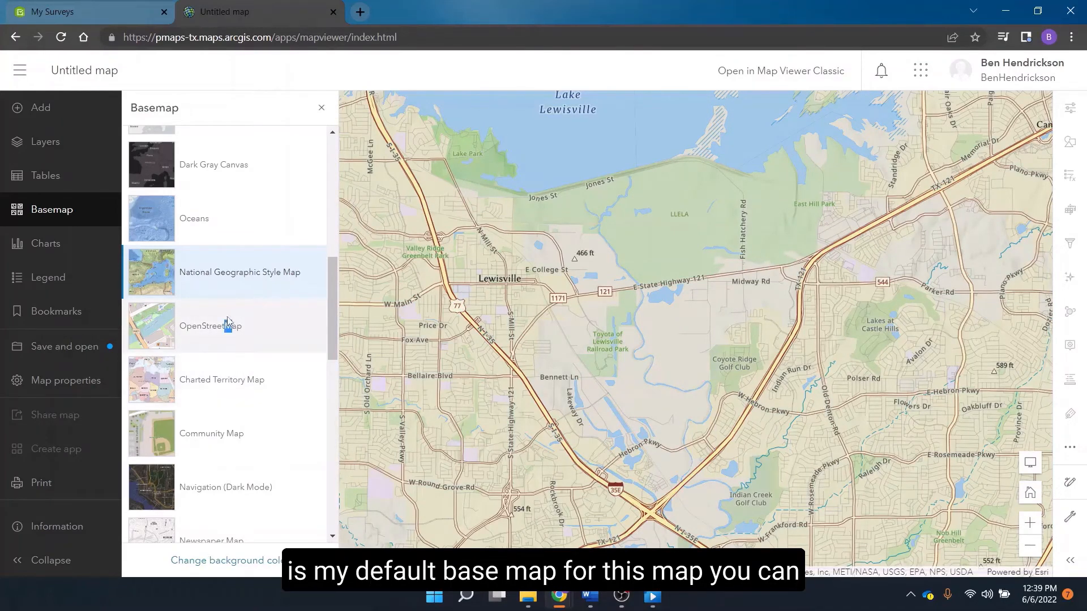
drag(225, 326, 232, 326)
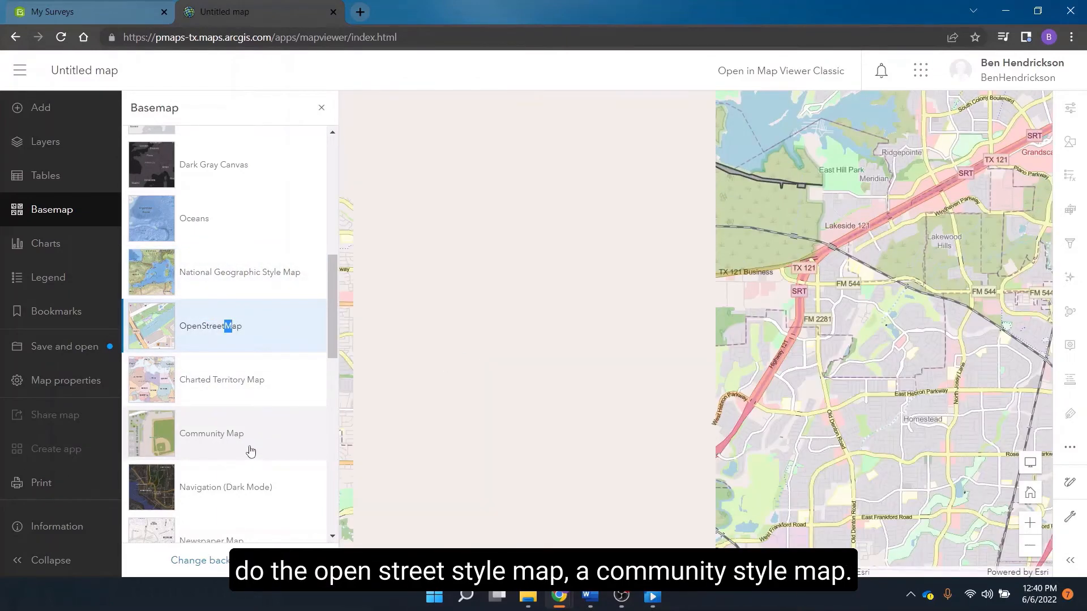
click(251, 449)
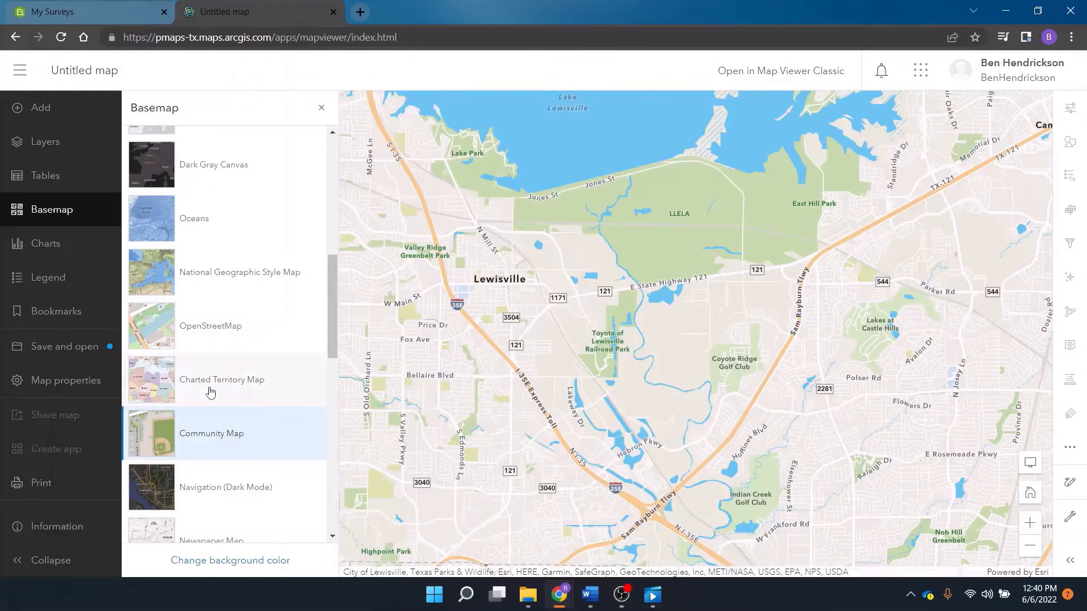
Preview the Newspaper Map and Modern Antique Map basemaps and set the basemap to Mid-Century Map.
scroll(215, 387, down, 2)
scroll(238, 391, down, 2)
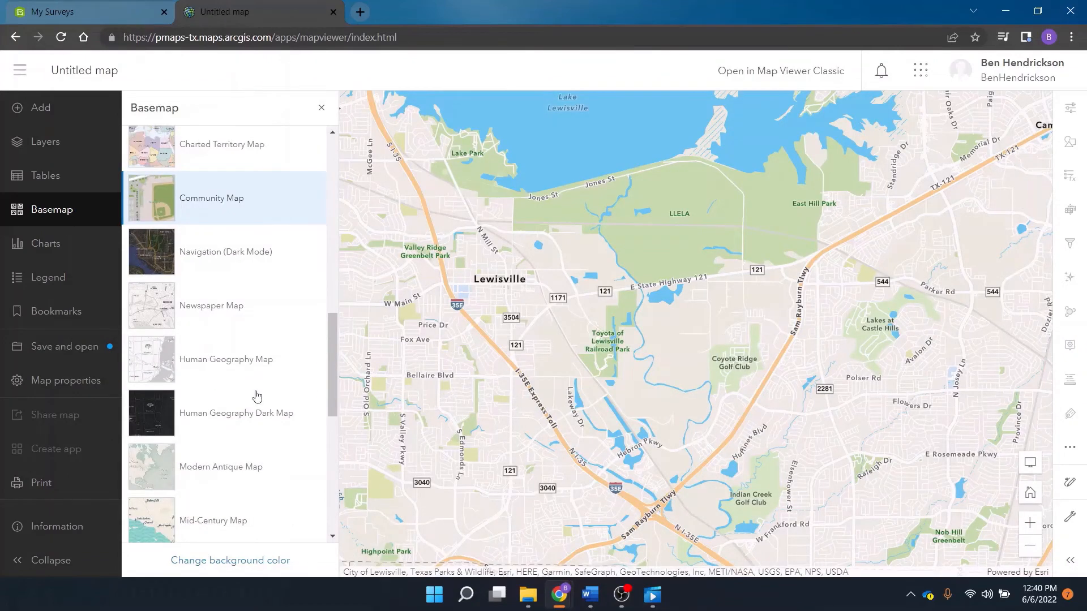
click(235, 310)
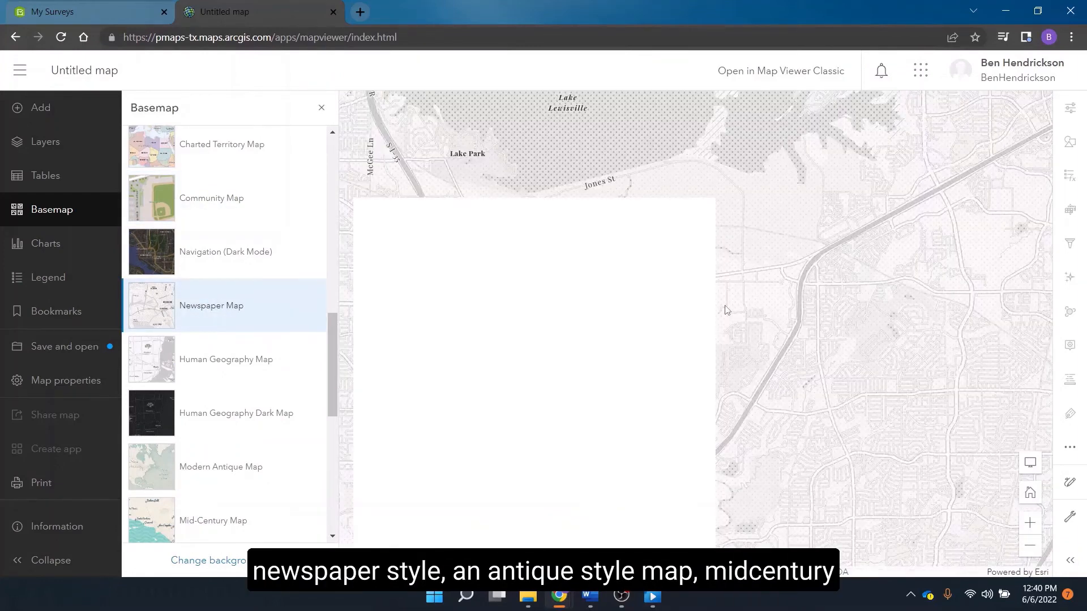
scroll(221, 346, down, 2)
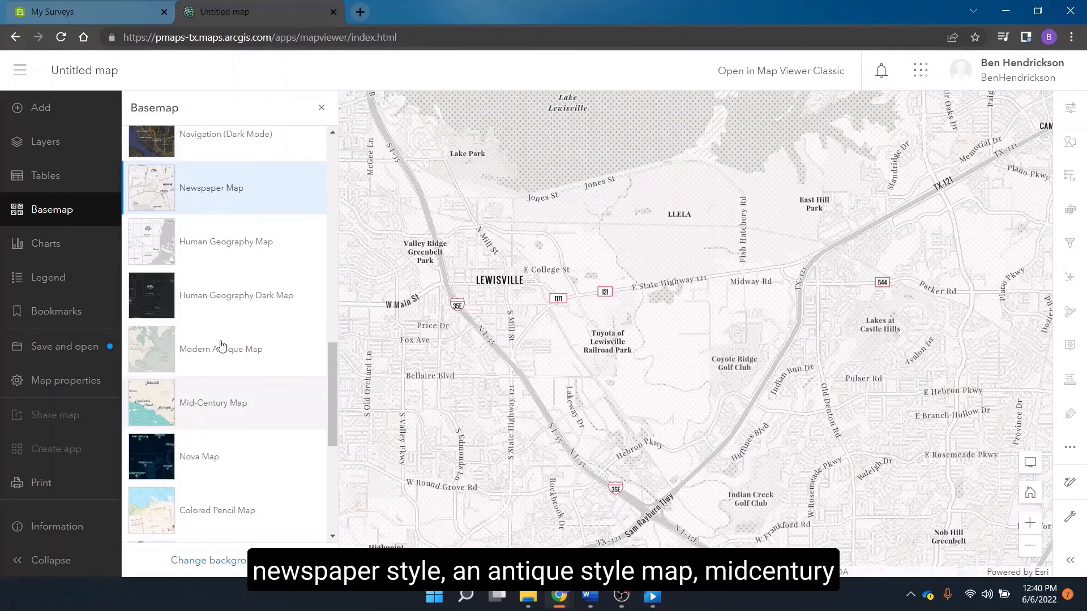
click(221, 346)
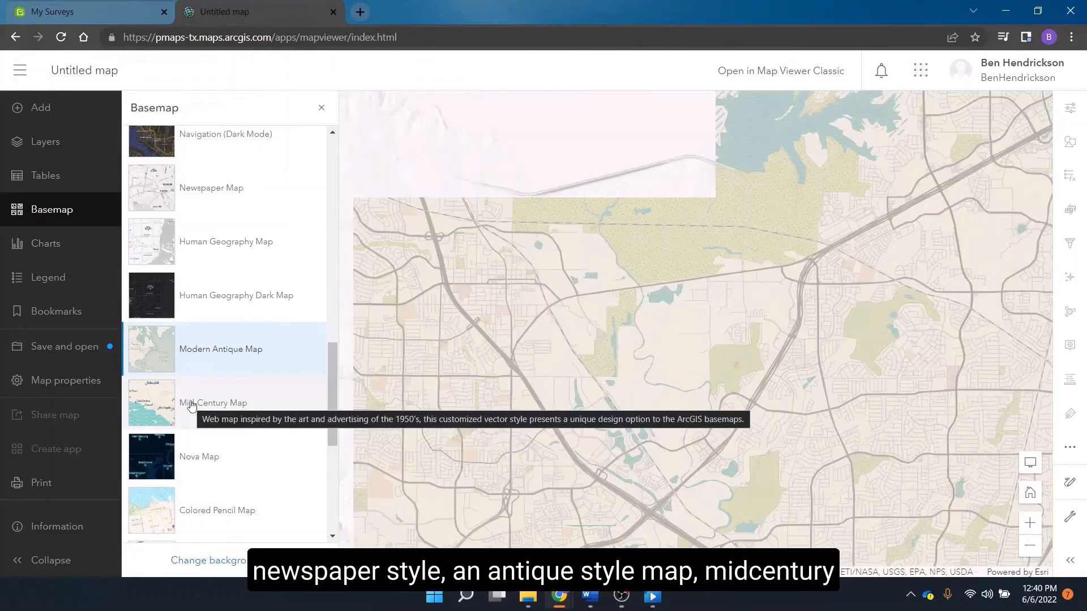
click(192, 404)
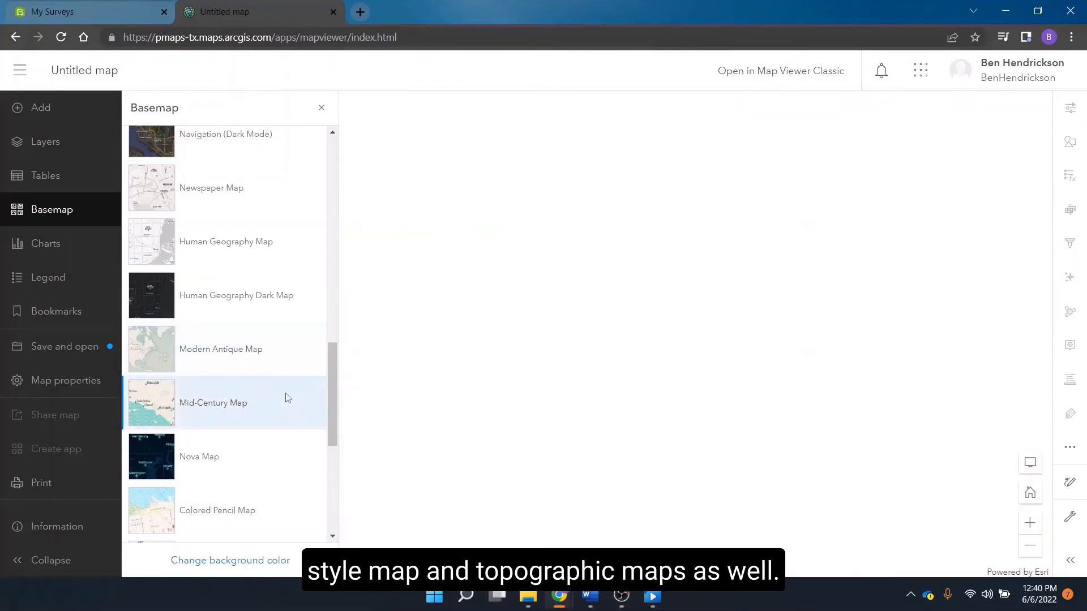
Preview the USA Topo Maps basemap and set the map's basemap to National Geographic Style Map.
scroll(250, 387, down, 6)
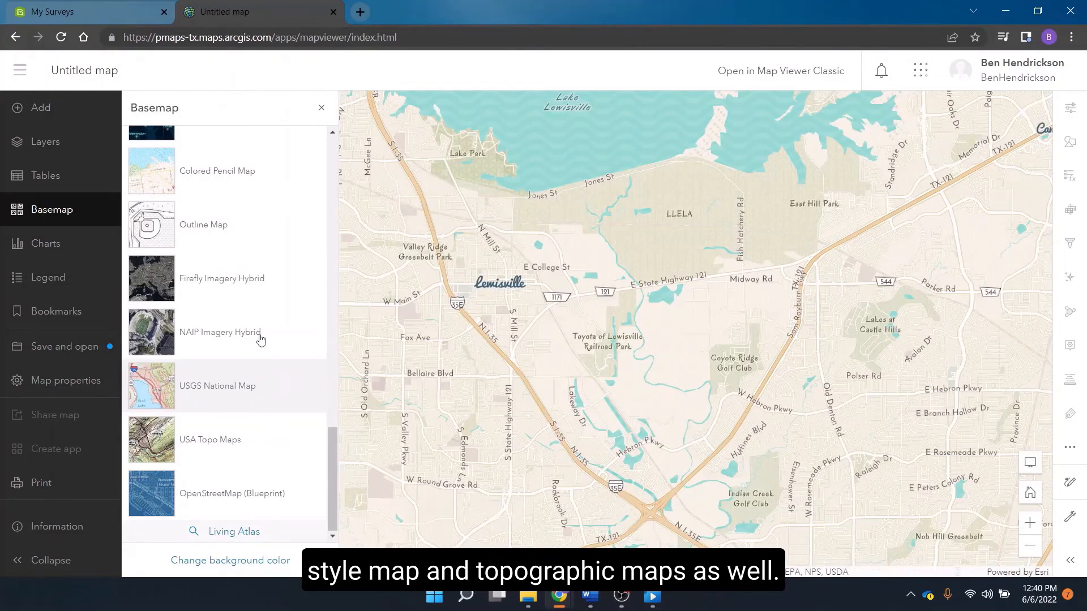
click(221, 440)
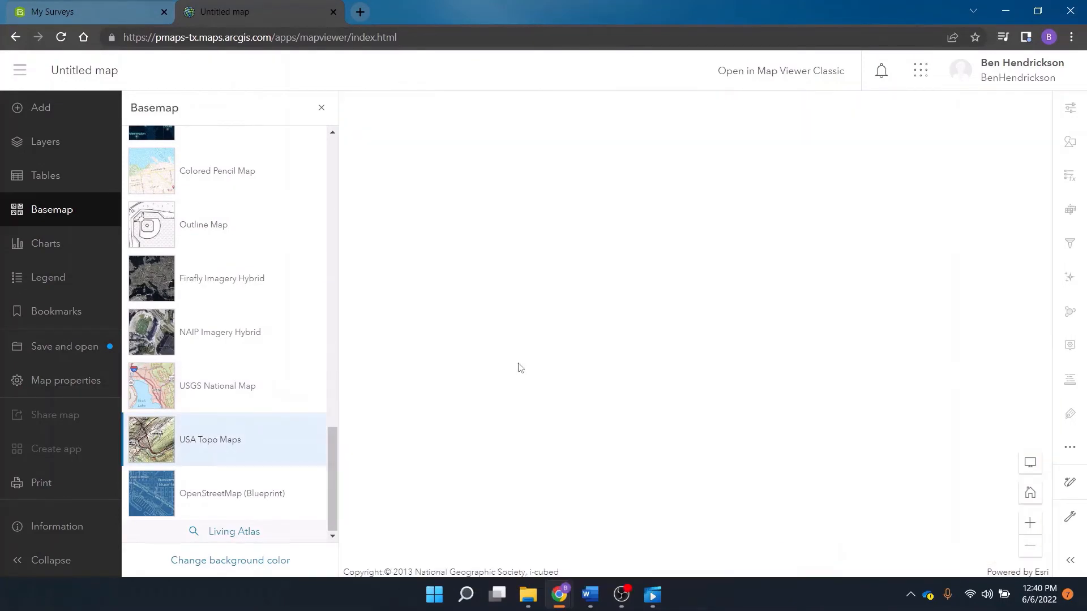
scroll(214, 290, up, 6)
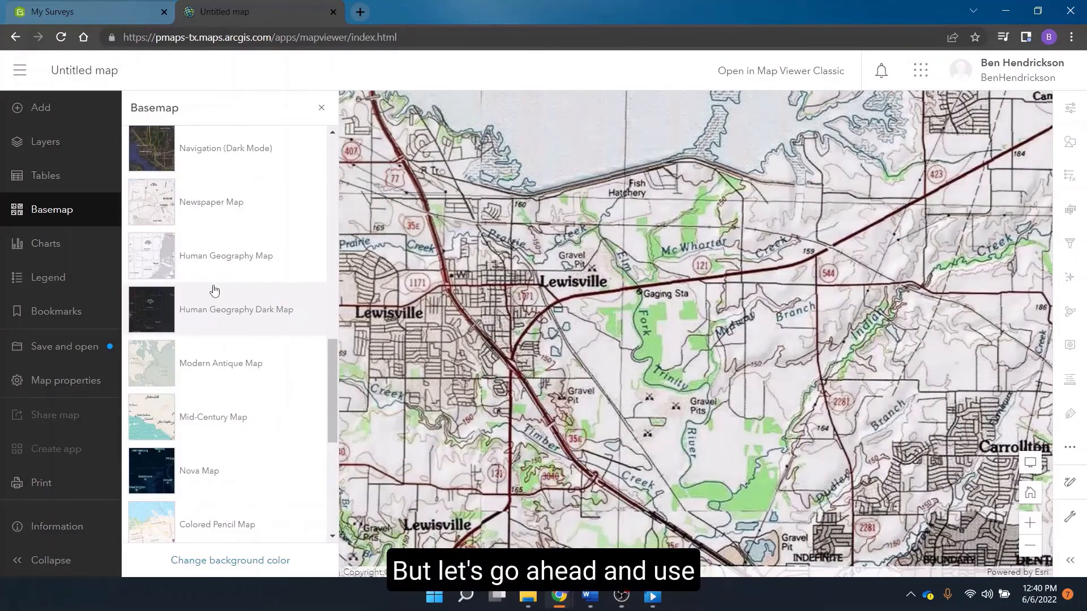
scroll(214, 291, up, 6)
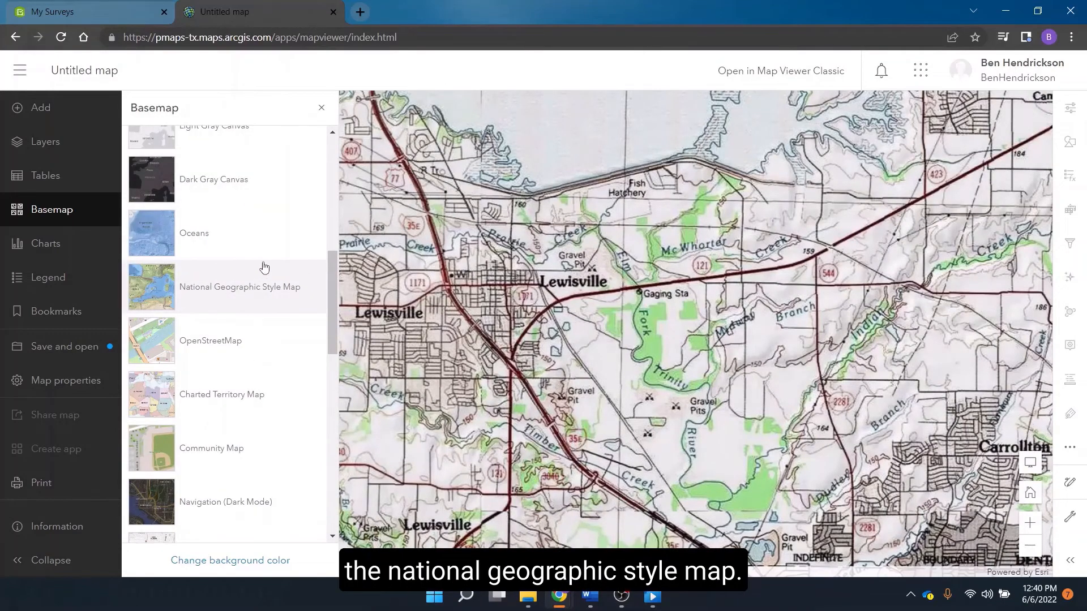
click(239, 283)
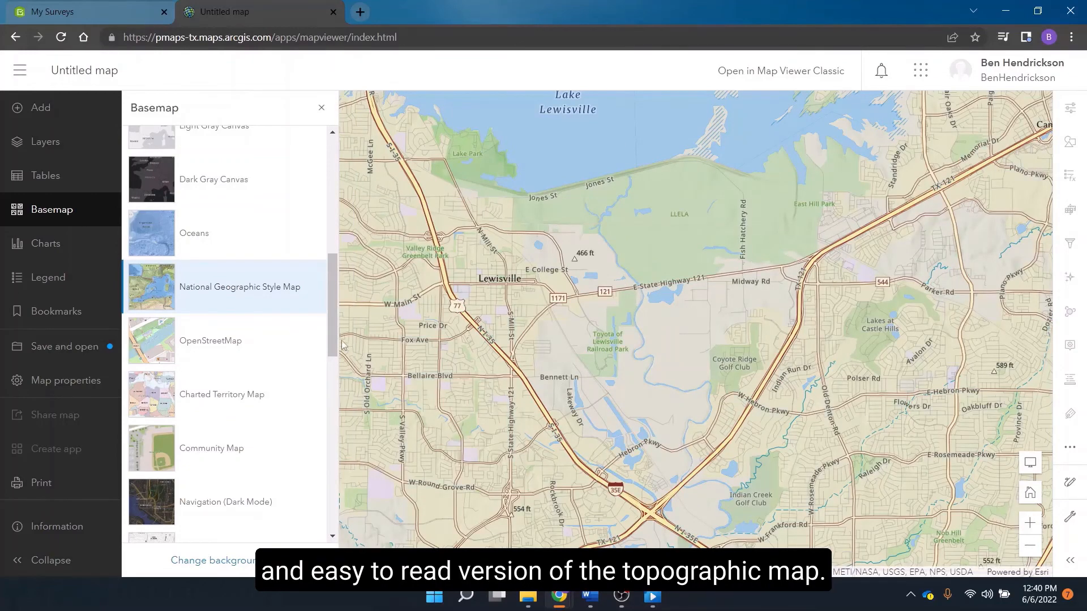
Examine the streets, terrain, waterways and green spaces around Toyota of Lewisville Railroad Park and State Highway 121 up close.
scroll(278, 294, up, 5)
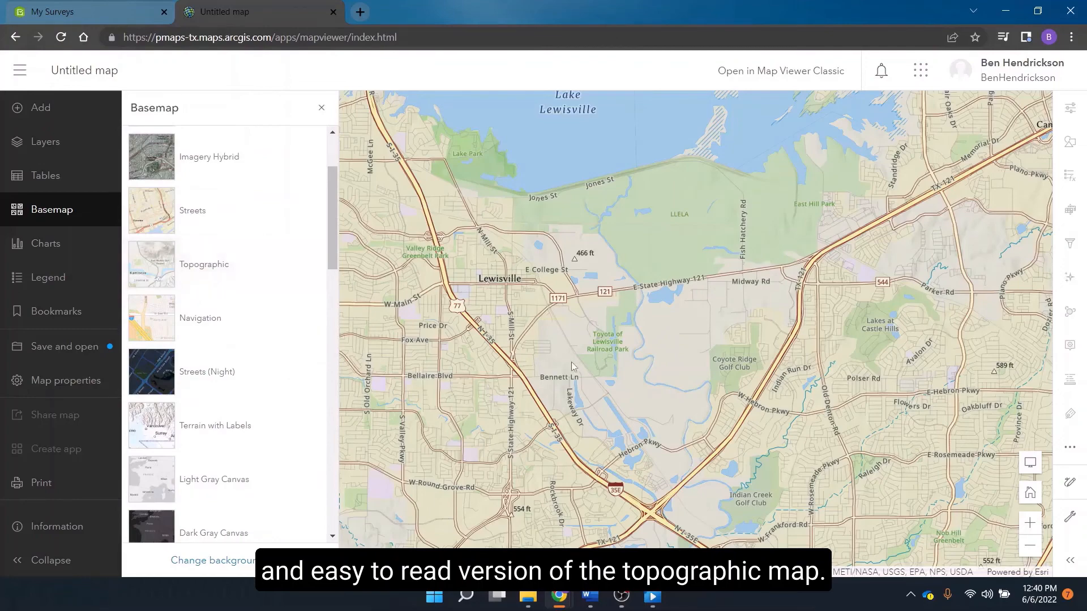
scroll(568, 309, up, 1)
scroll(569, 309, up, 5)
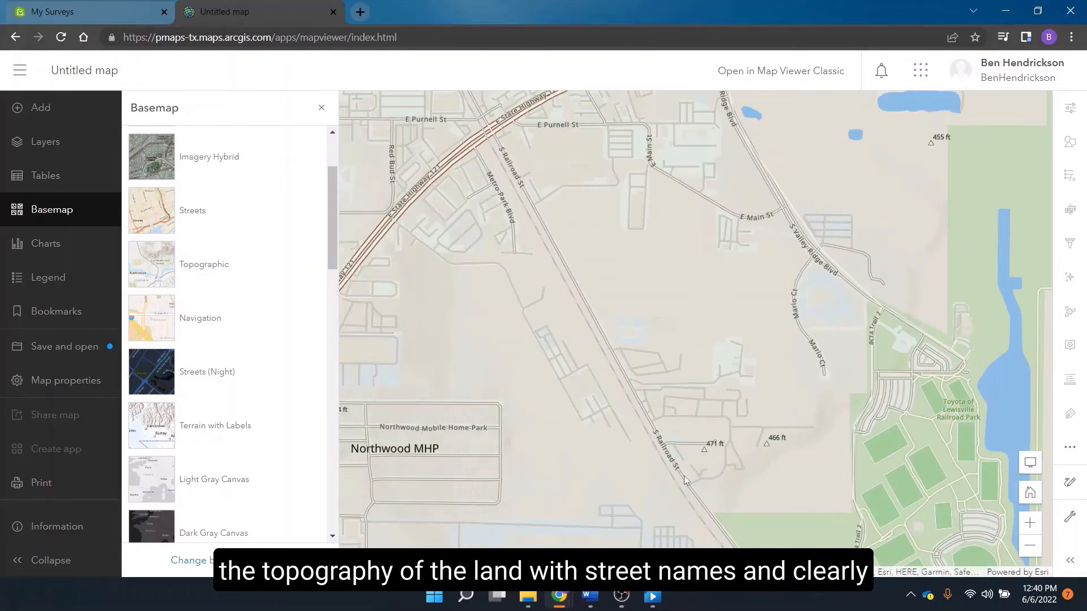
drag(453, 176, 508, 211)
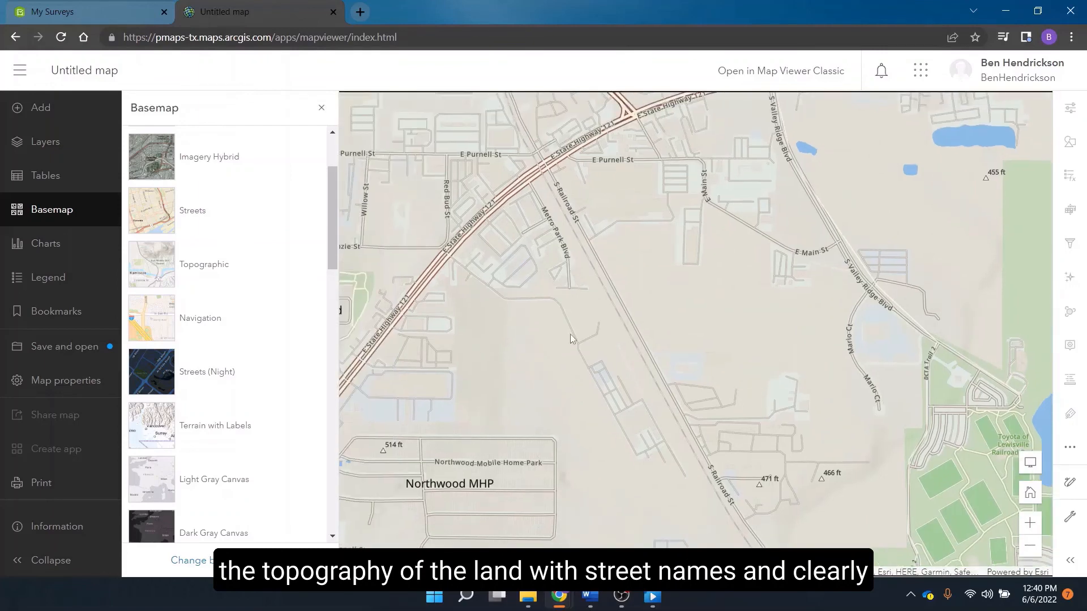
drag(596, 297, 346, 231)
drag(762, 213, 611, 264)
scroll(646, 187, down, 1)
drag(648, 180, 620, 217)
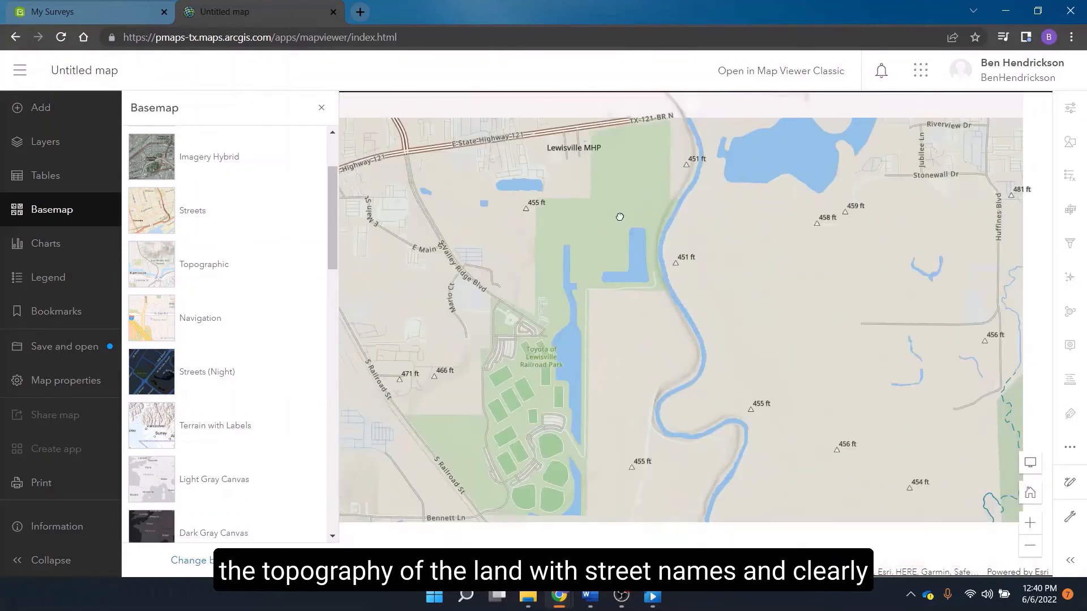
drag(610, 313, 592, 363)
drag(844, 102, 795, 141)
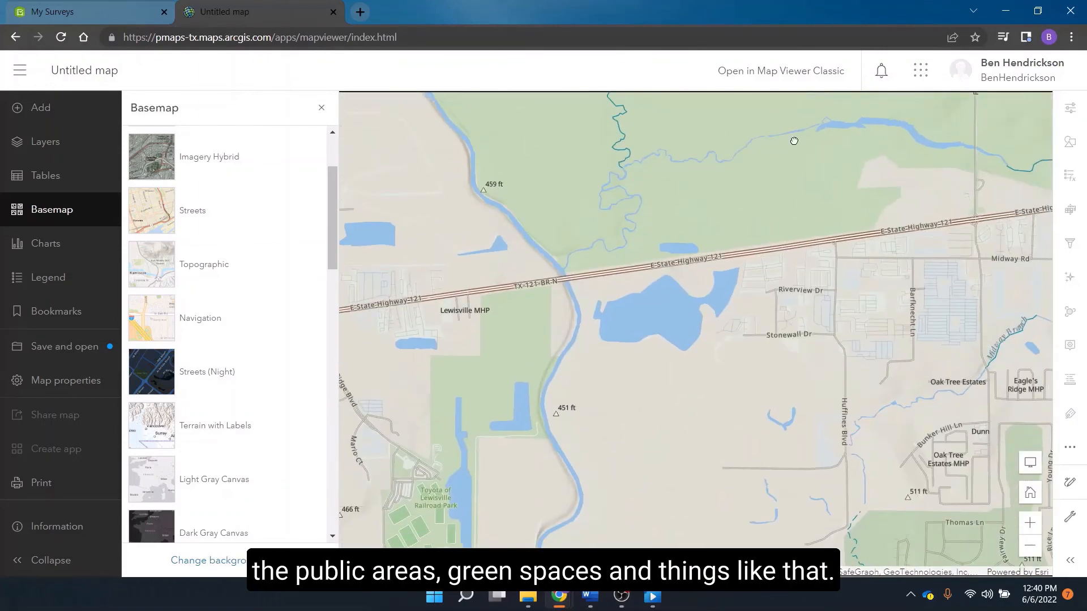
Frame the map on the wider area around Lewisville and Lake Lewisville and close the basemap options.
scroll(748, 231, down, 1)
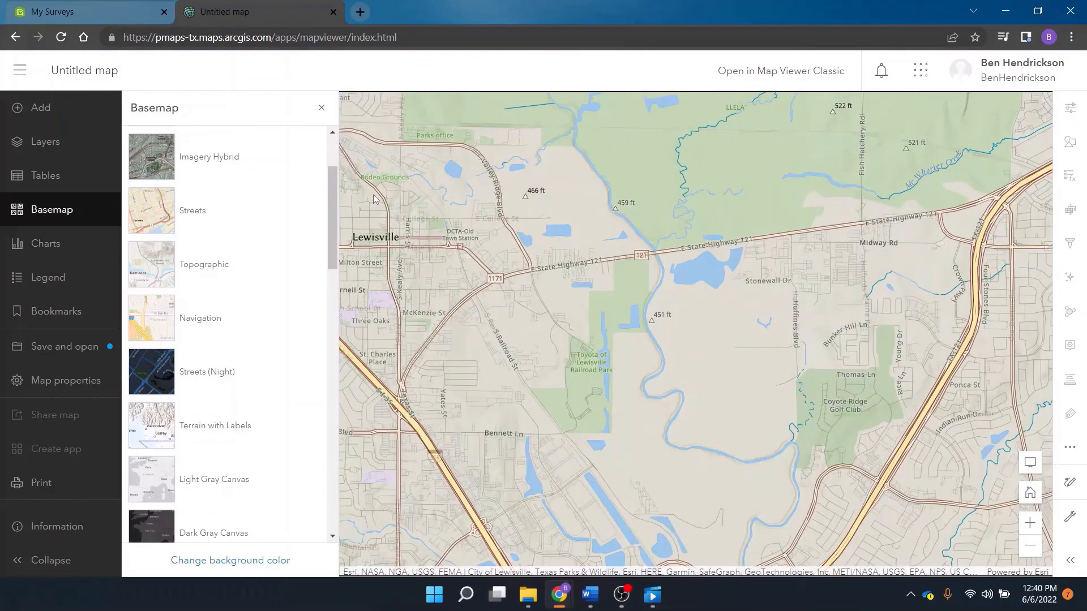
scroll(602, 188, down, 2)
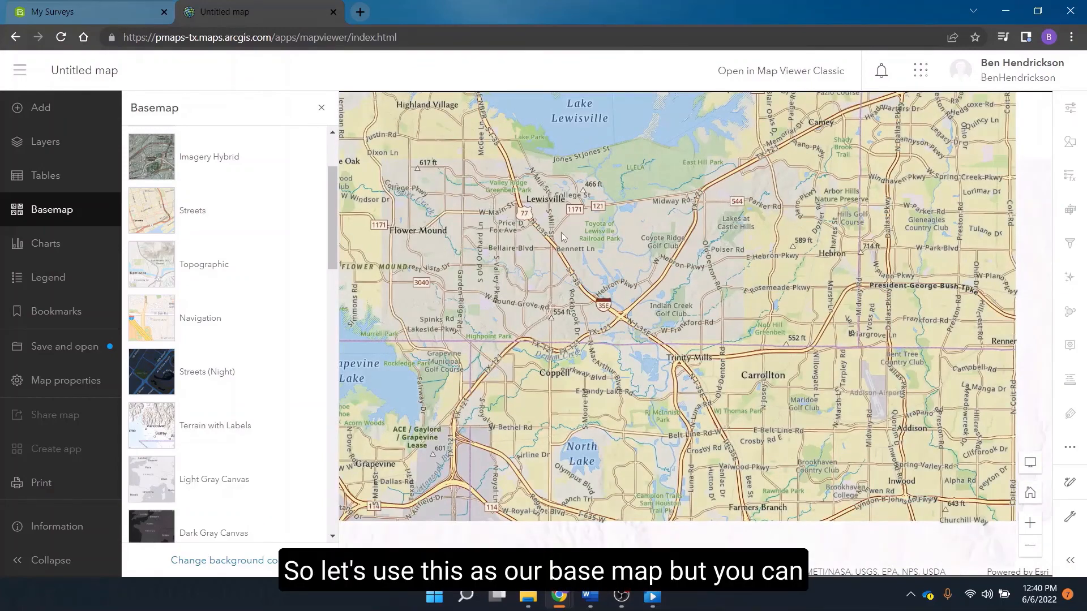
drag(567, 232, 643, 376)
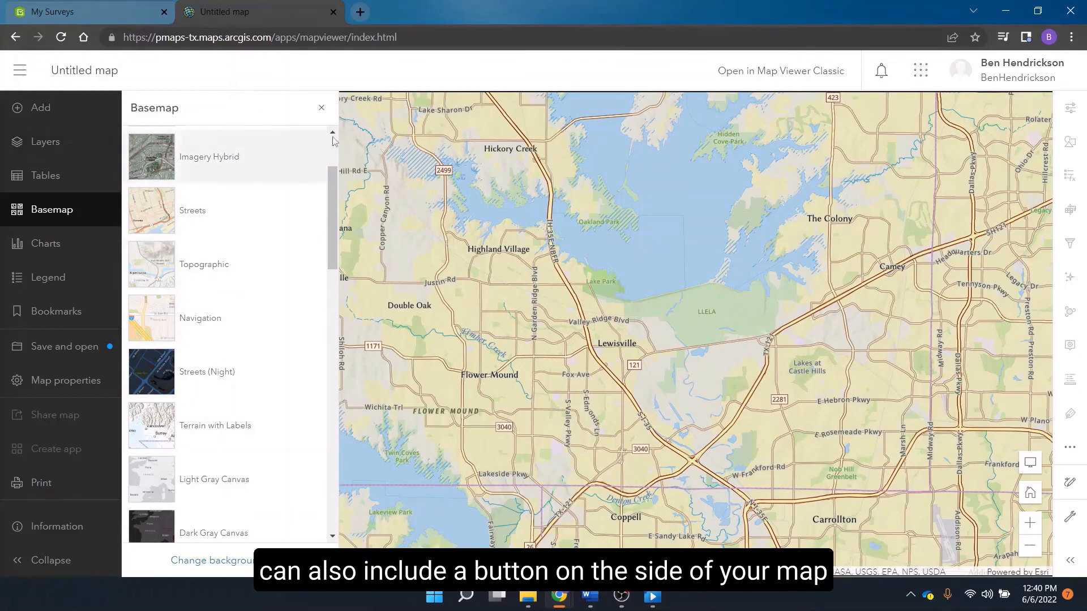
click(321, 107)
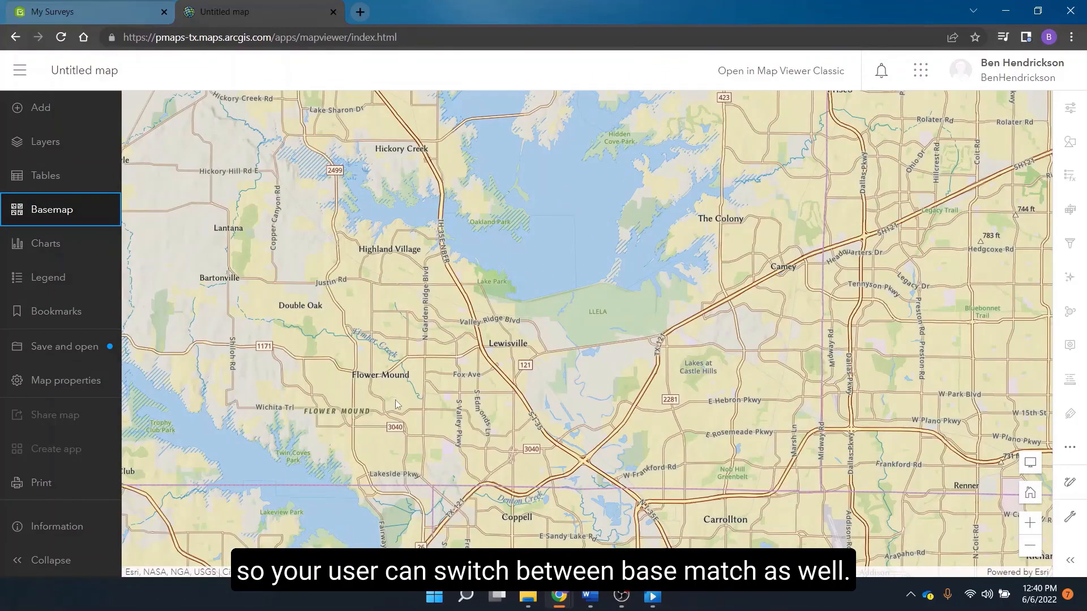